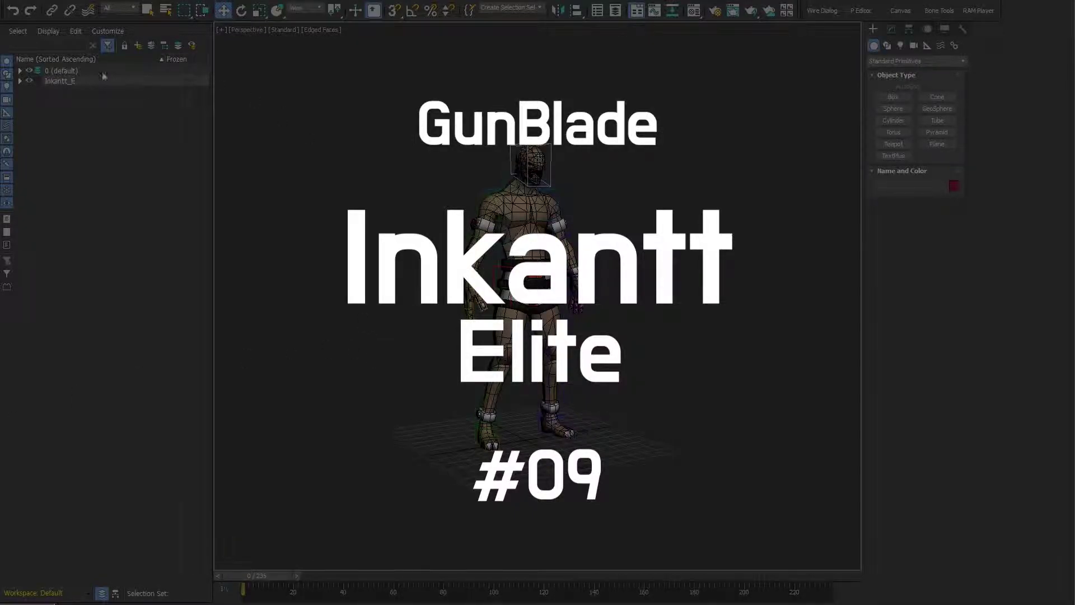
# Collapse the contents of the 0 (default) layer in the scene list
pyautogui.click(20, 71)
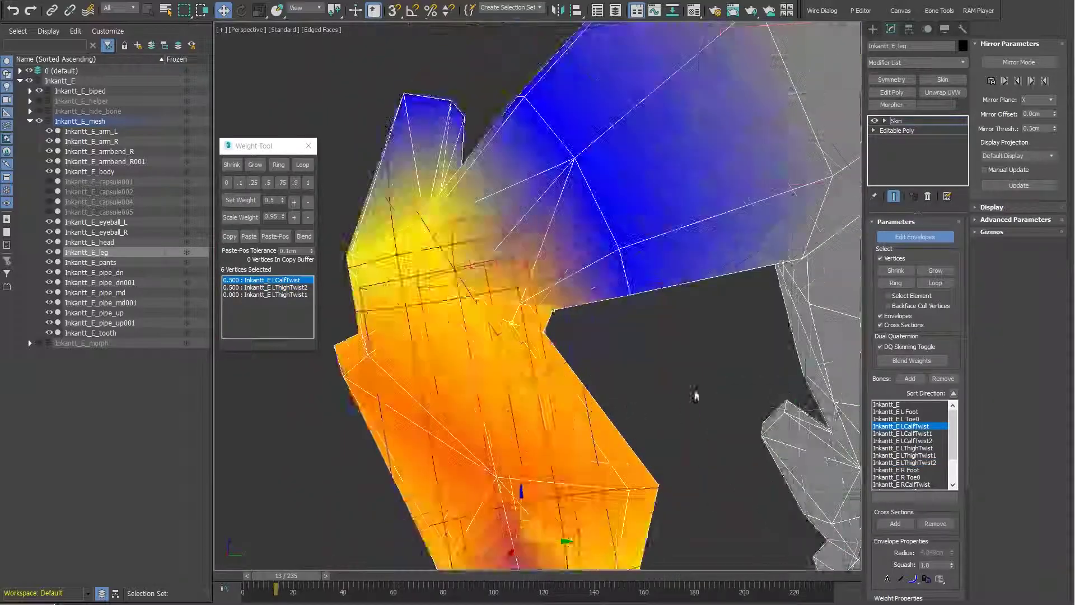
# Advance the time slider to check the leg's knee and foot weighting in pose
pyautogui.scroll(-5, 577, 398)
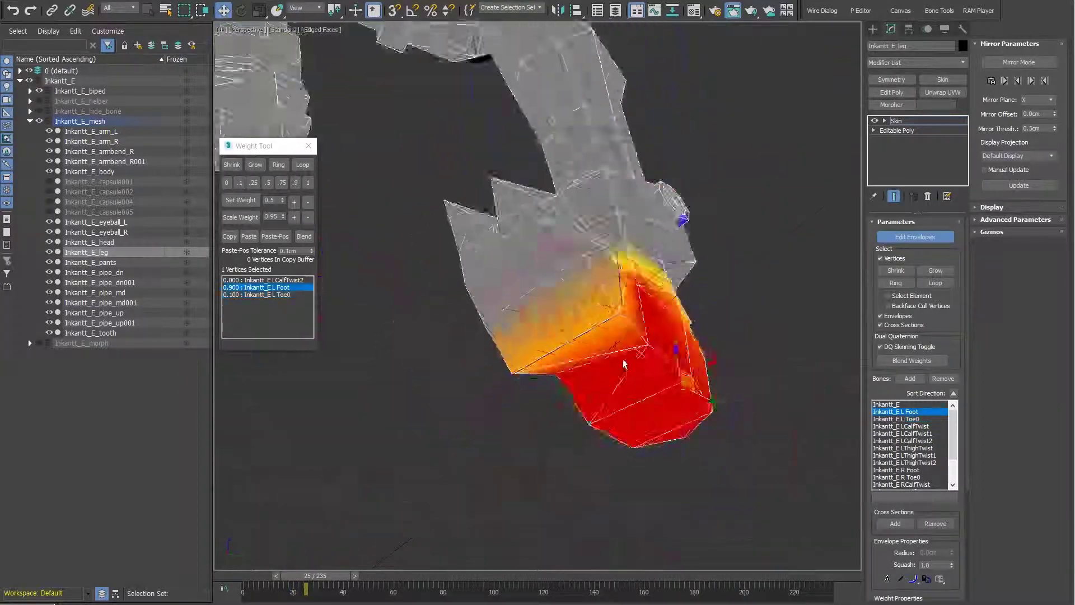
pyautogui.moveTo(316, 577); pyautogui.dragTo(341, 574)
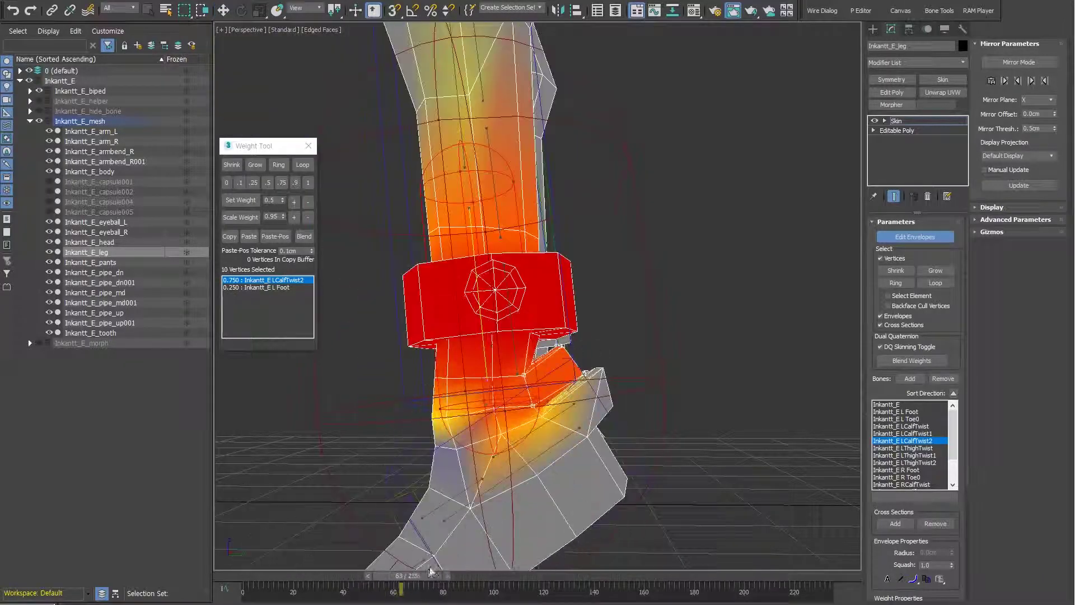
# Scrub the time slider back to review the leg's ankle weighting
pyautogui.moveTo(431, 570); pyautogui.dragTo(384, 582)
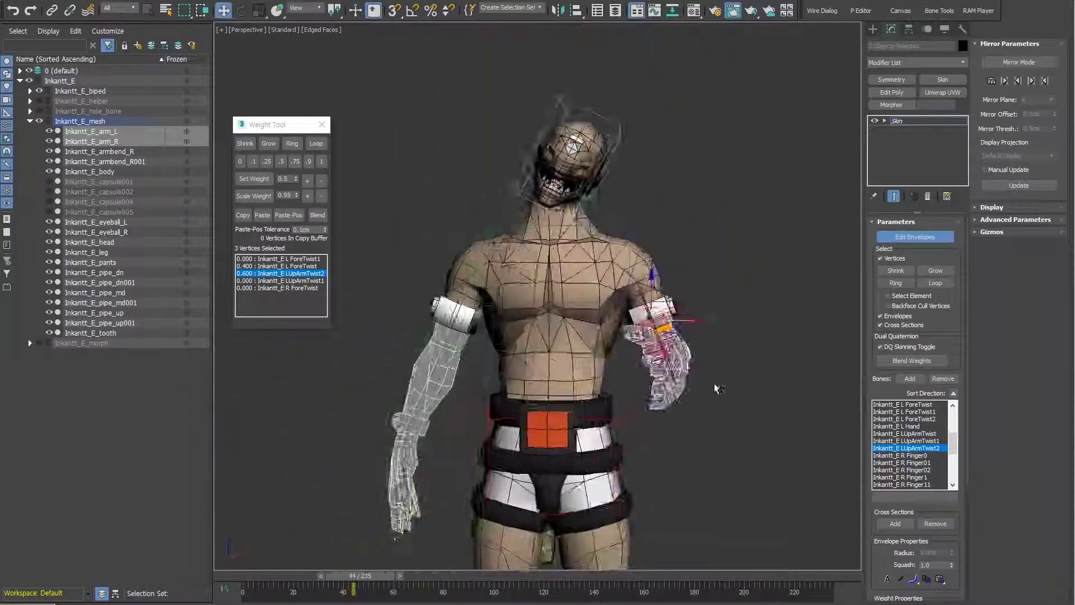
# Scrub the animation to watch the arms bend with the new elbow weights
pyautogui.moveTo(303, 576); pyautogui.dragTo(365, 578)
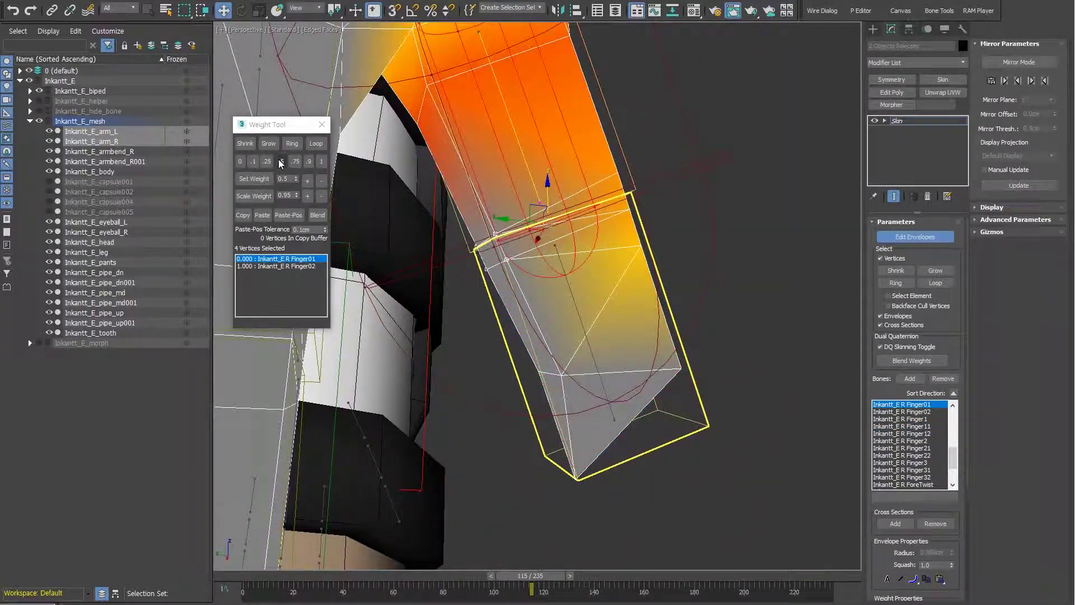
# Give the finger joint vertices a 0.5 weight split between the two finger bones
pyautogui.click(280, 163)
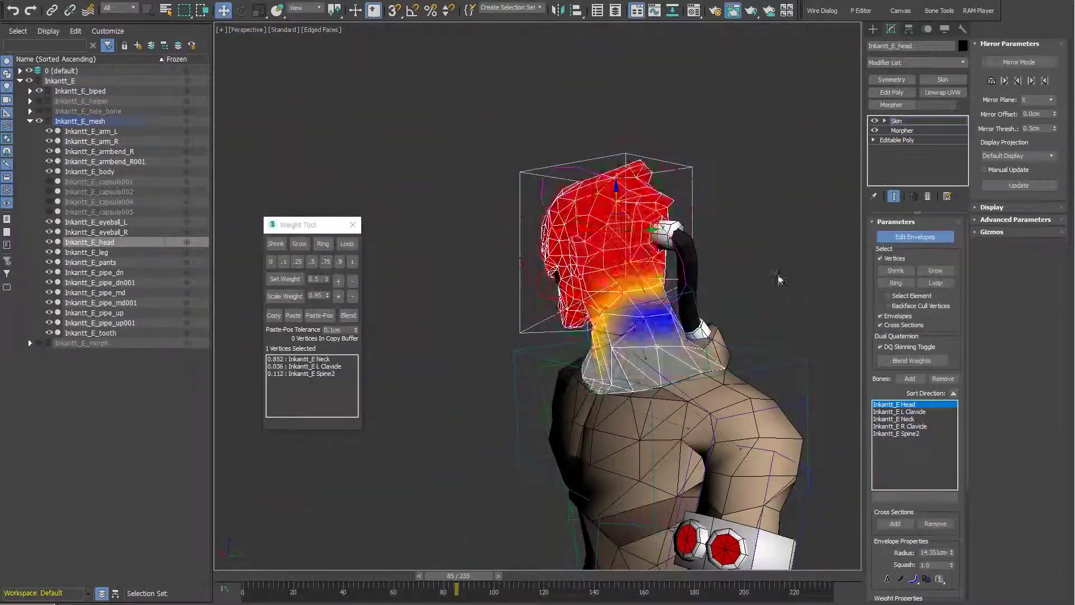
# Orbit to the neck, scrub from frame 0 through the raised-arm frames, and render a preview
pyautogui.keyDown('alt'); pyautogui.moveTo(658, 378); pyautogui.dragTo(616, 402, button='middle'); pyautogui.keyUp('alt')
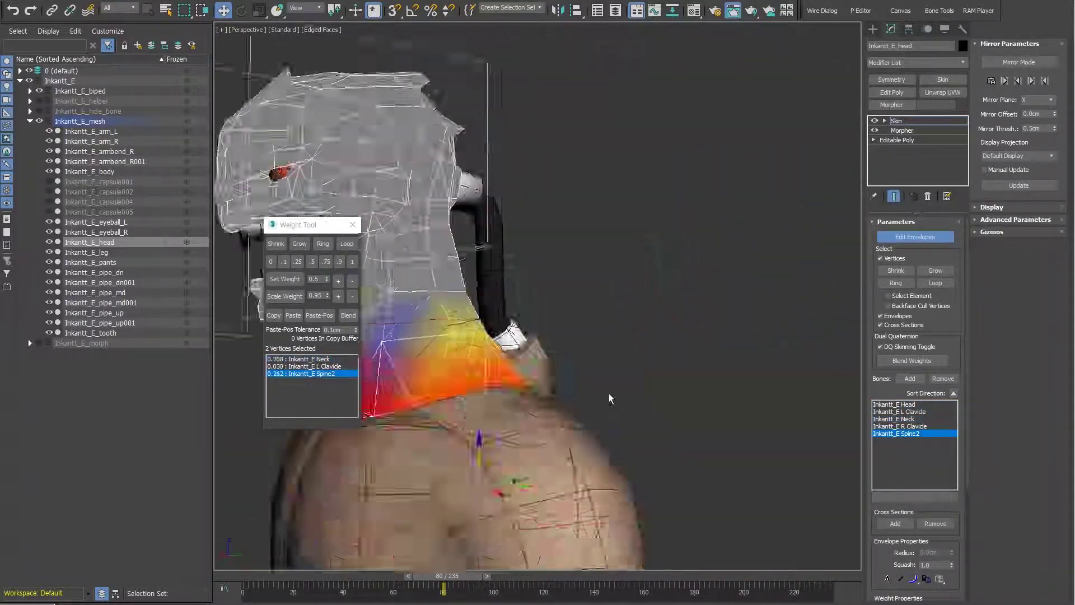
pyautogui.moveTo(398, 575); pyautogui.dragTo(284, 583)
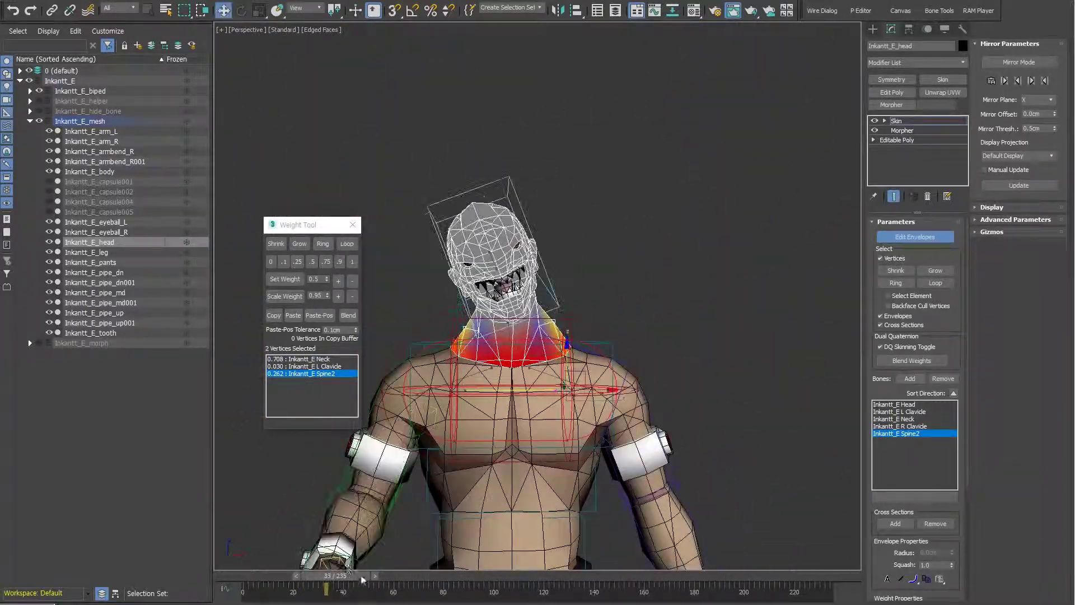
pyautogui.moveTo(353, 576); pyautogui.dragTo(478, 576)
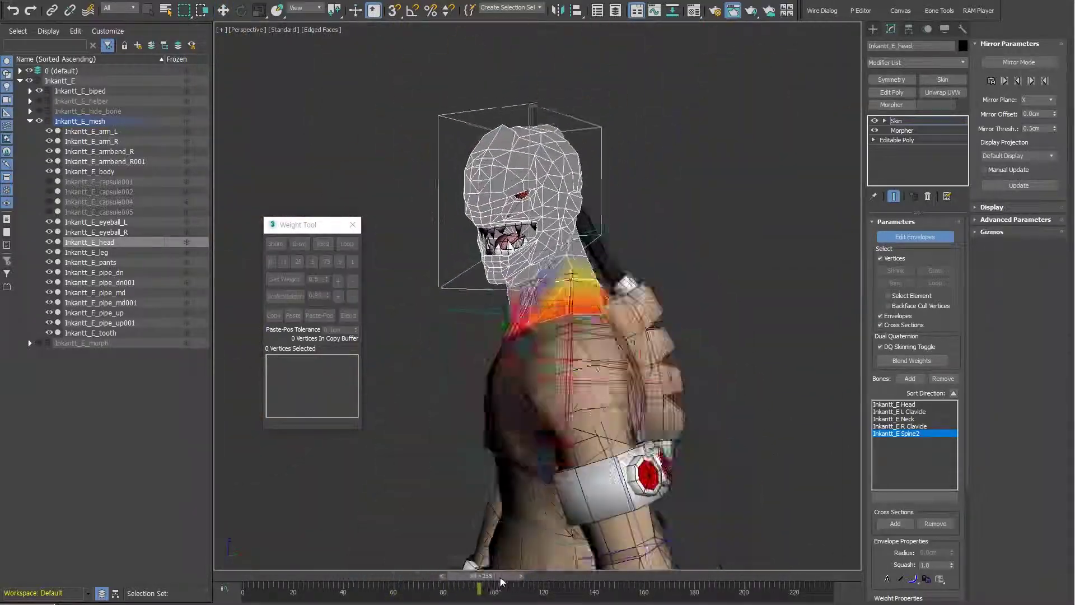
pyautogui.hotkey('shift', 'q')
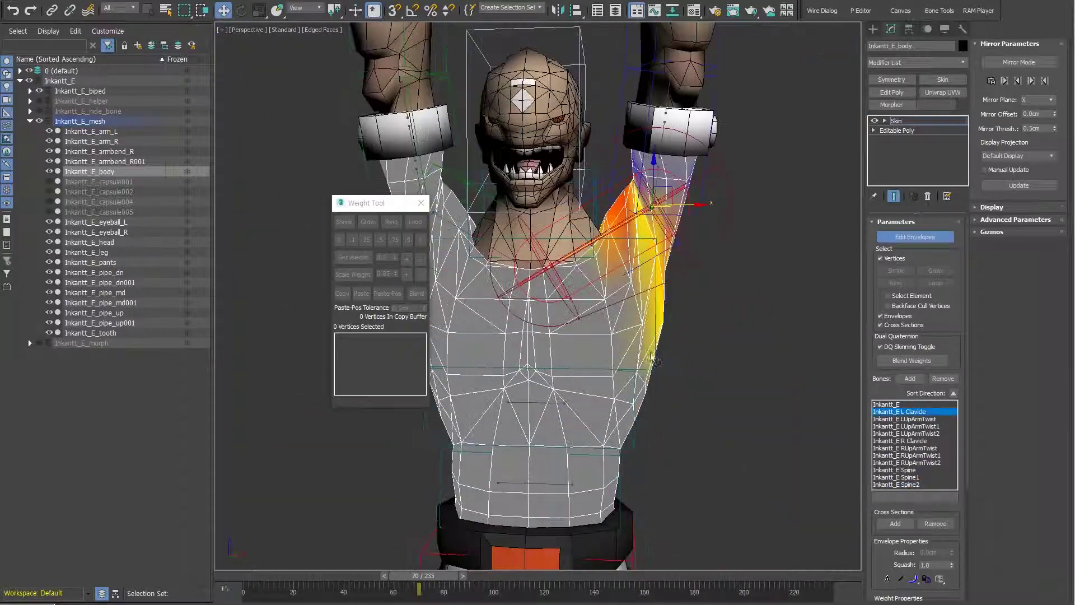
# Select a left shoulder vertex on the body mesh to inspect its weights
pyautogui.click(656, 361)
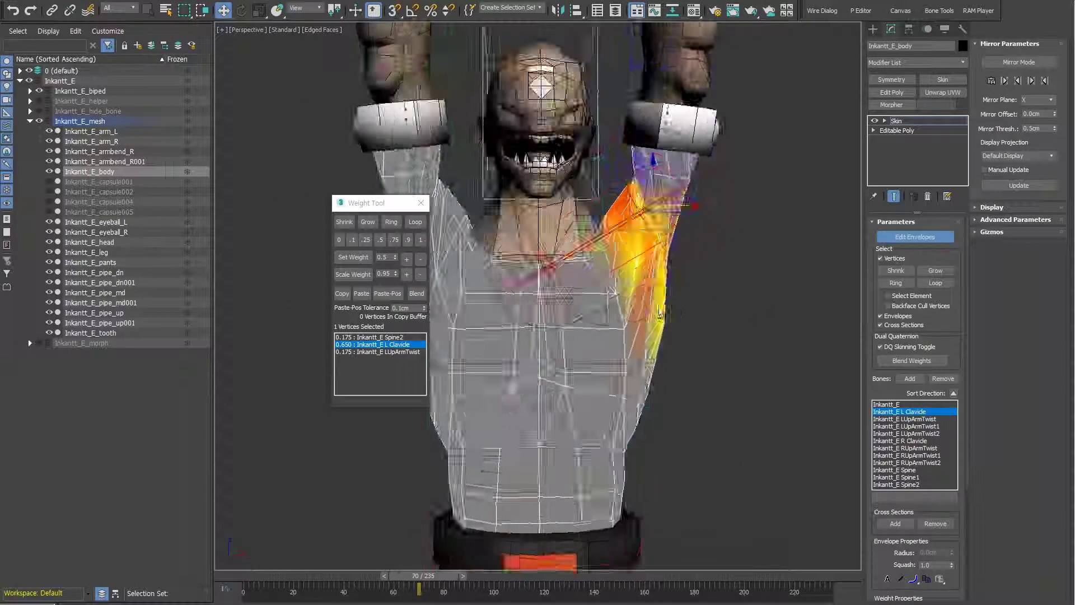